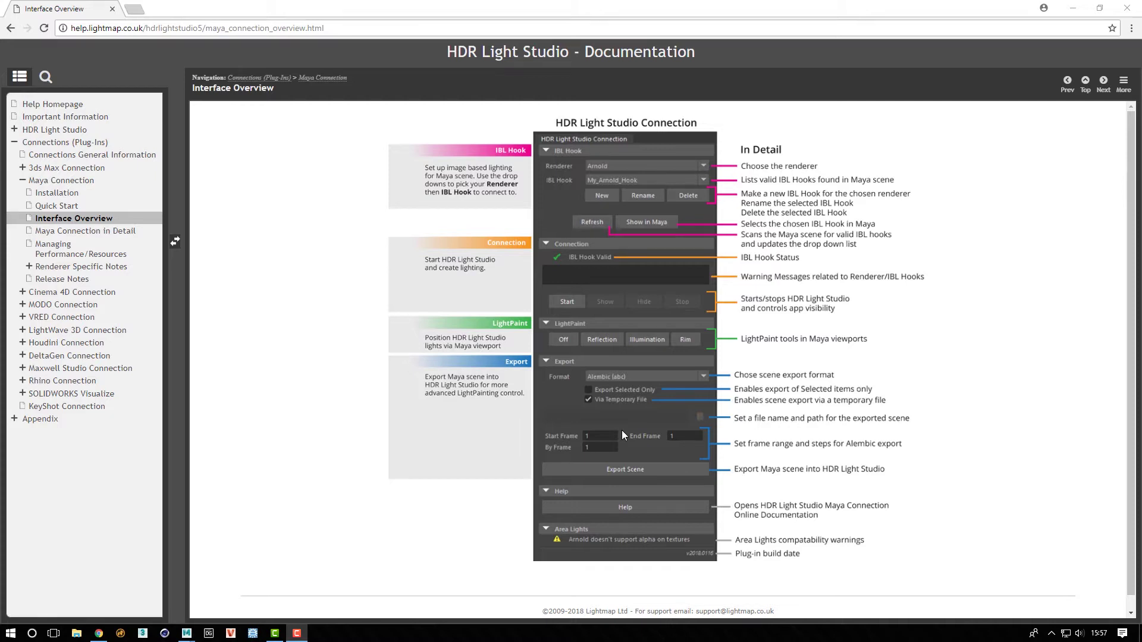
Step: Bring Maya forward with the 'kettle carbon 2.mb' teapot and sphere scene
click(1075, 13)
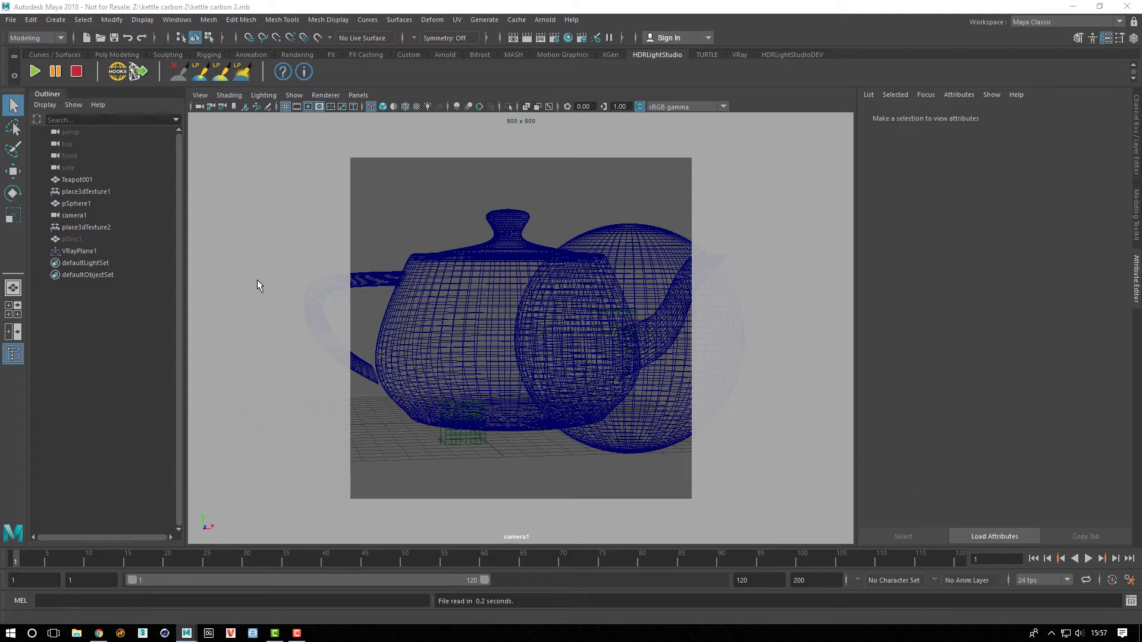
Step: Create a V-Ray IBL hook, keeping the default name My_VRay_Hook
click(34, 72)
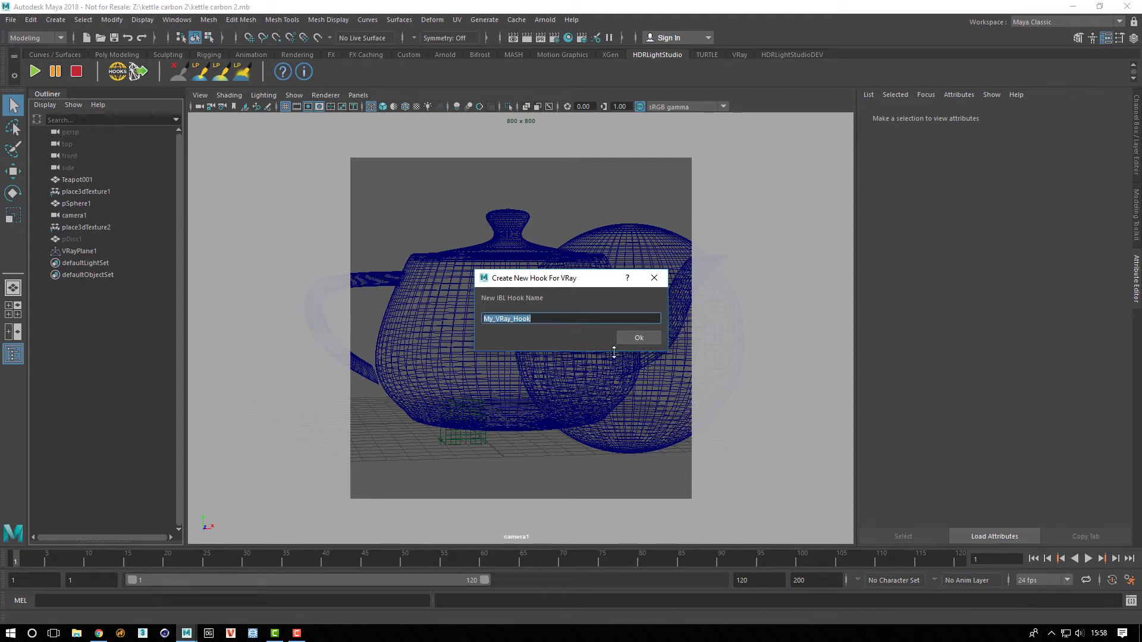
click(630, 339)
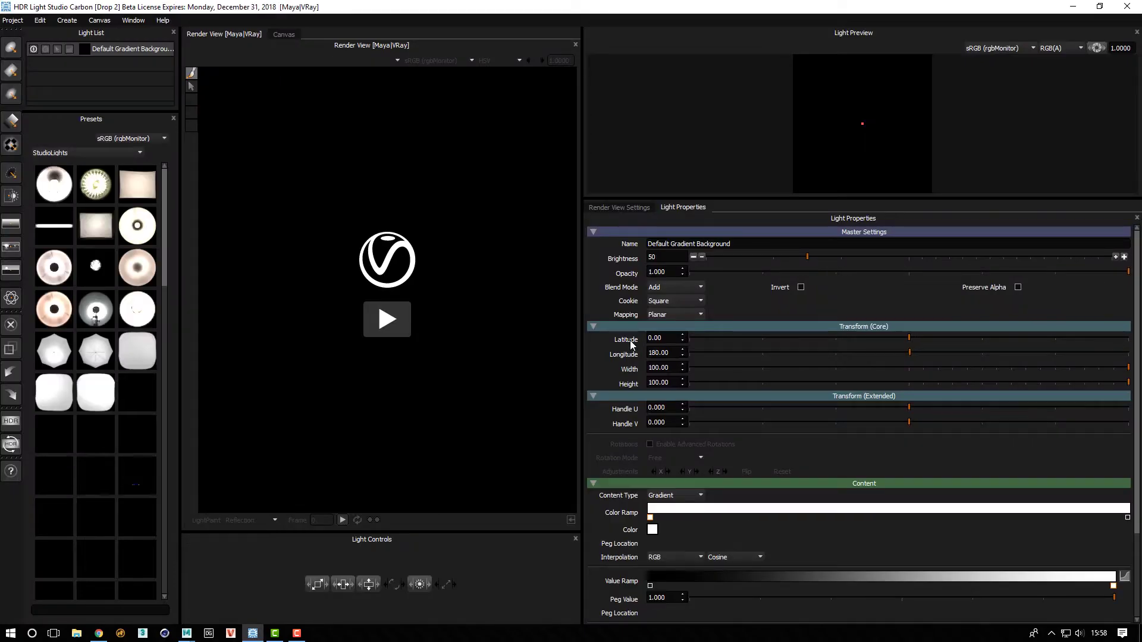
Step: Start the live V-Ray render and drop Large Rect Softbox and Bron Satellite lights onto it
drag(582, 140, 782, 150)
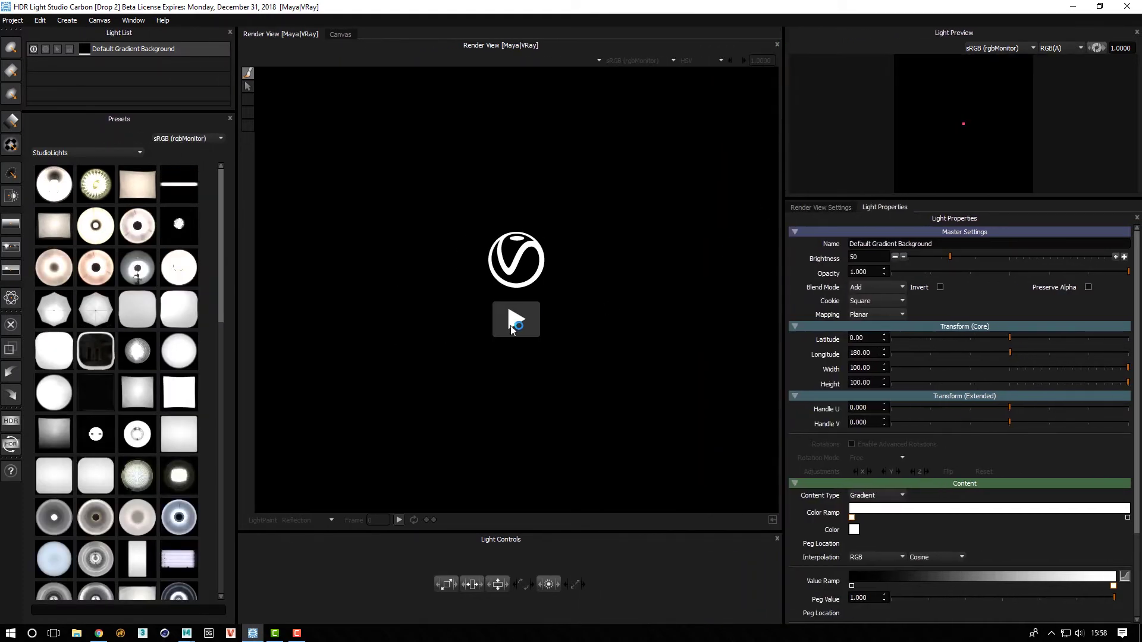
click(514, 326)
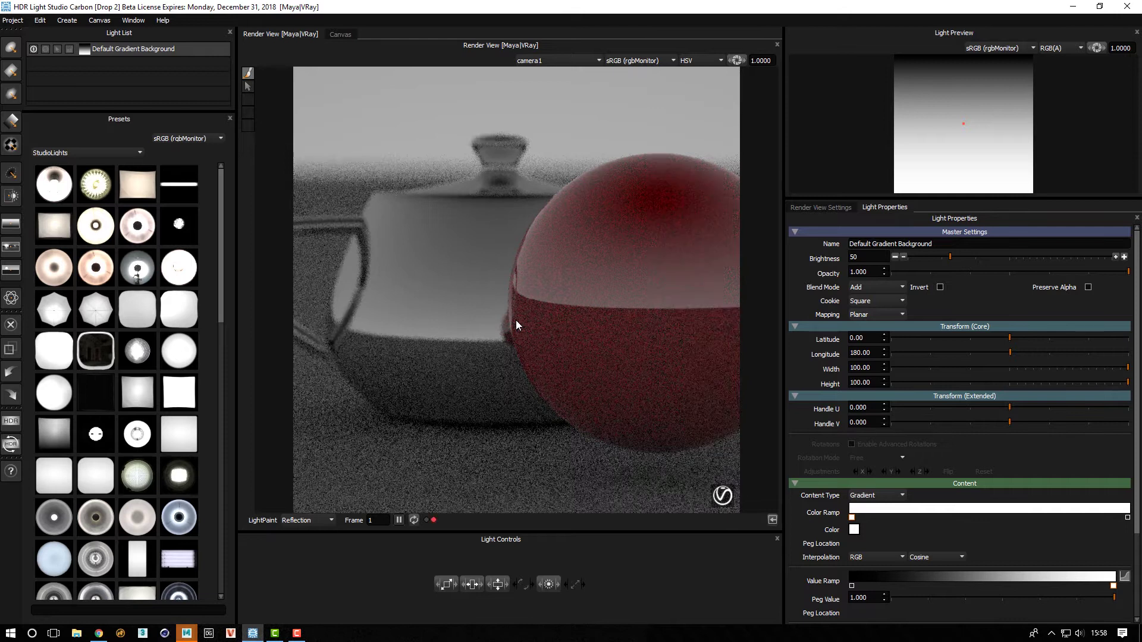
drag(142, 185, 592, 260)
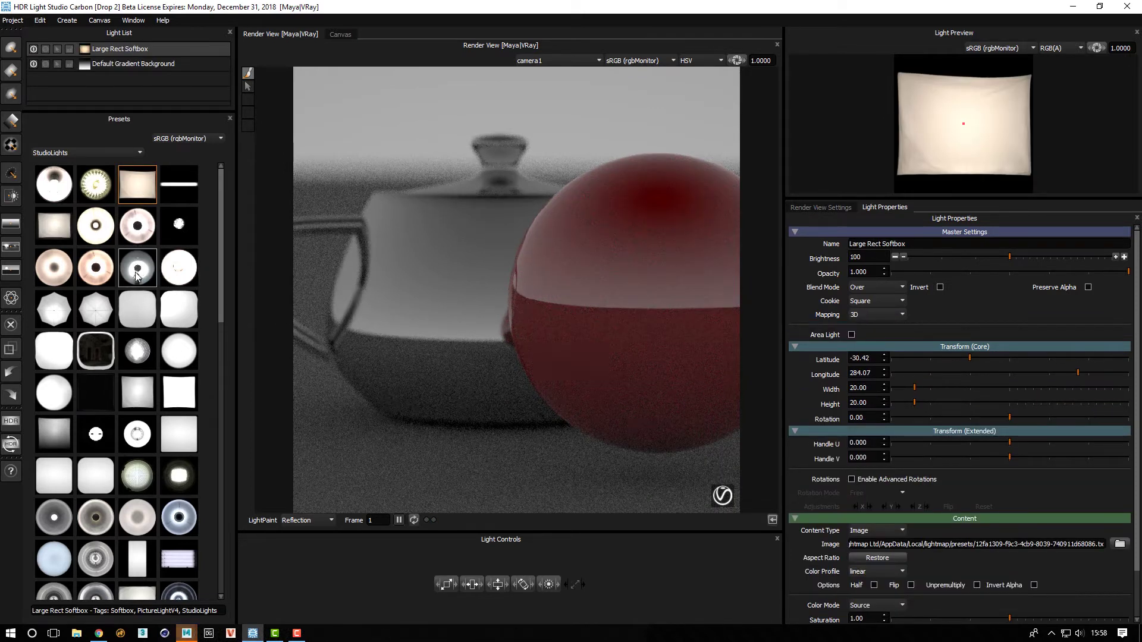
drag(137, 274, 698, 181)
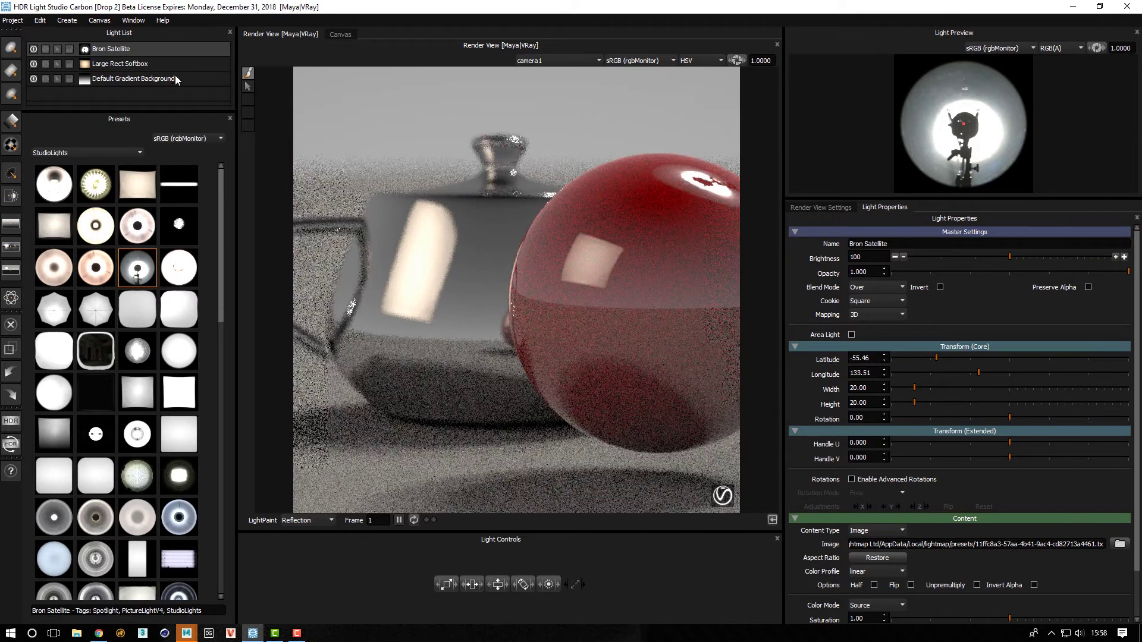
click(133, 20)
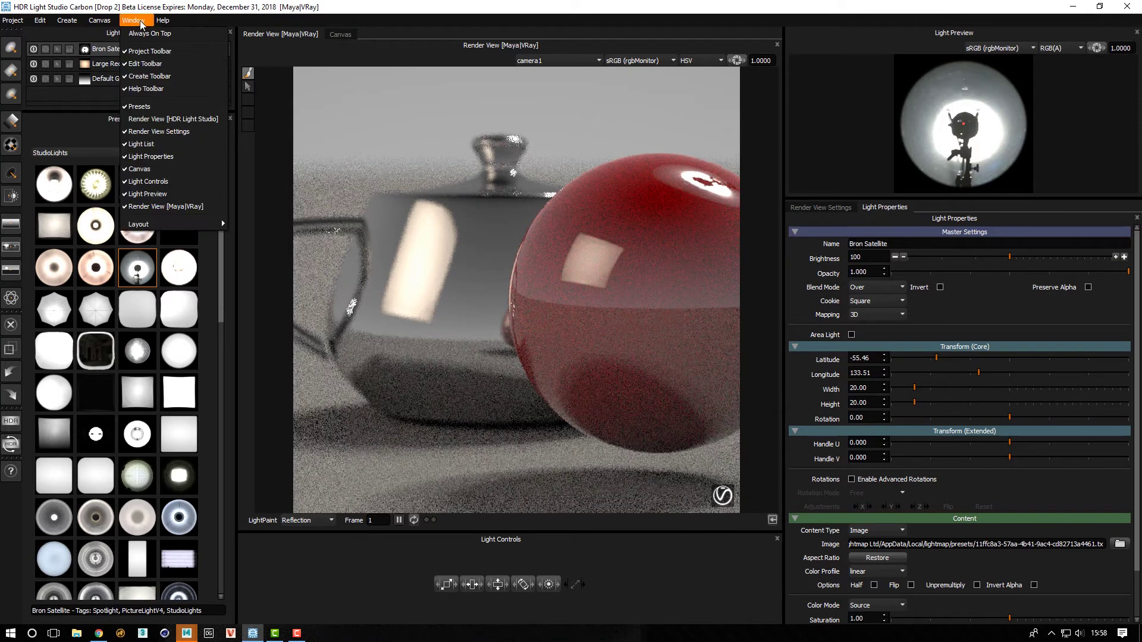
Step: Render the fetched Maya scene in Render View [HDR Light Studio], then minimize HDR Light Studio
click(160, 118)
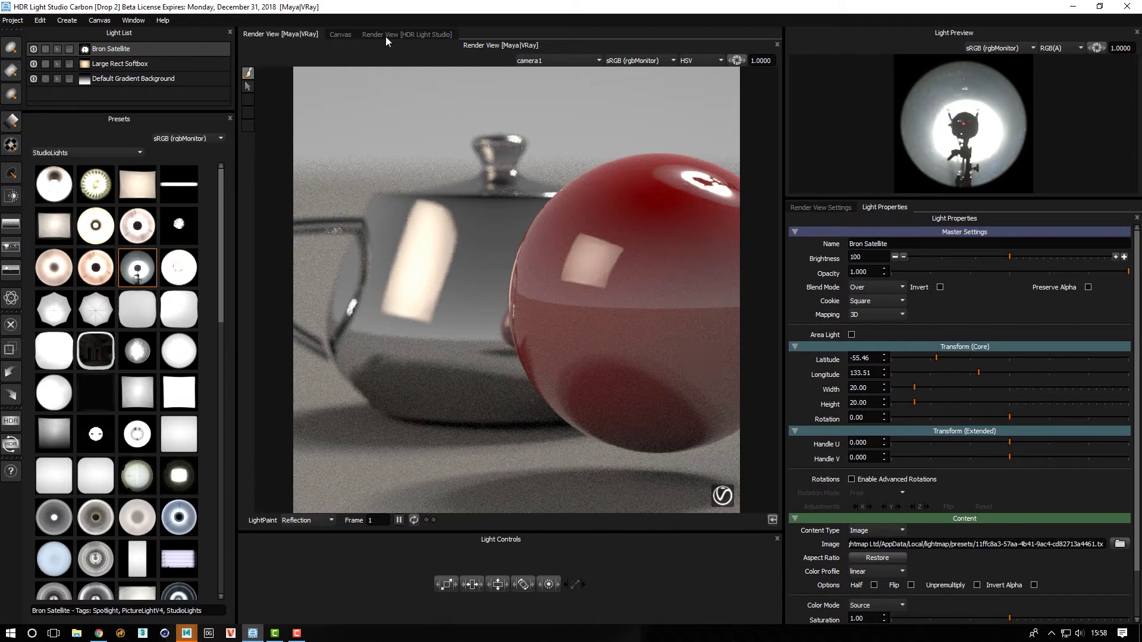
click(413, 35)
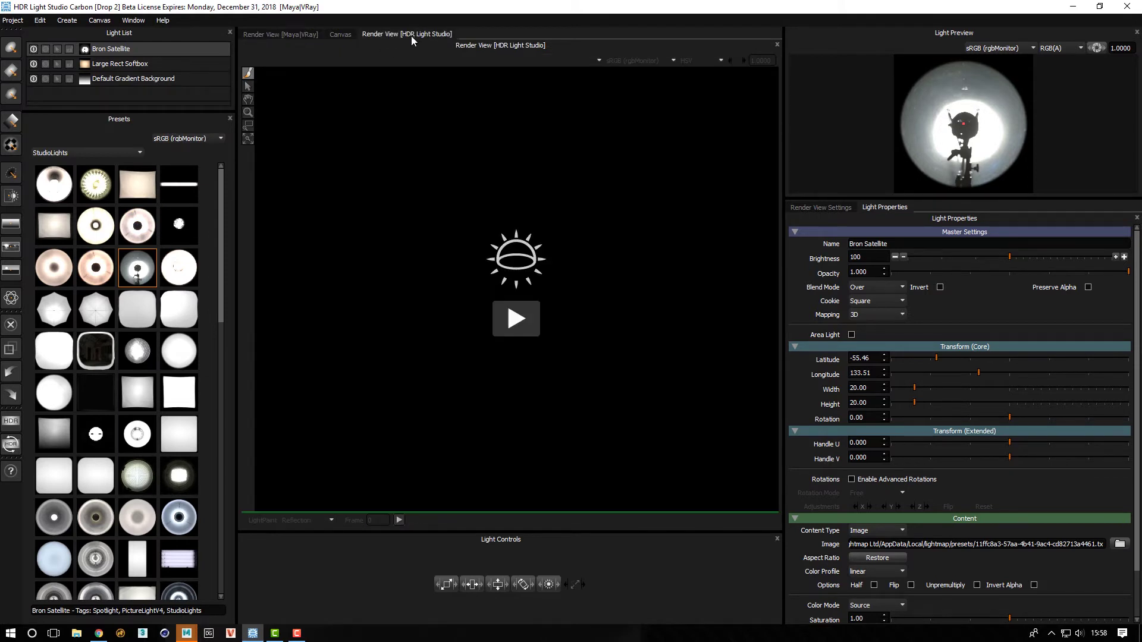
click(514, 327)
click(526, 388)
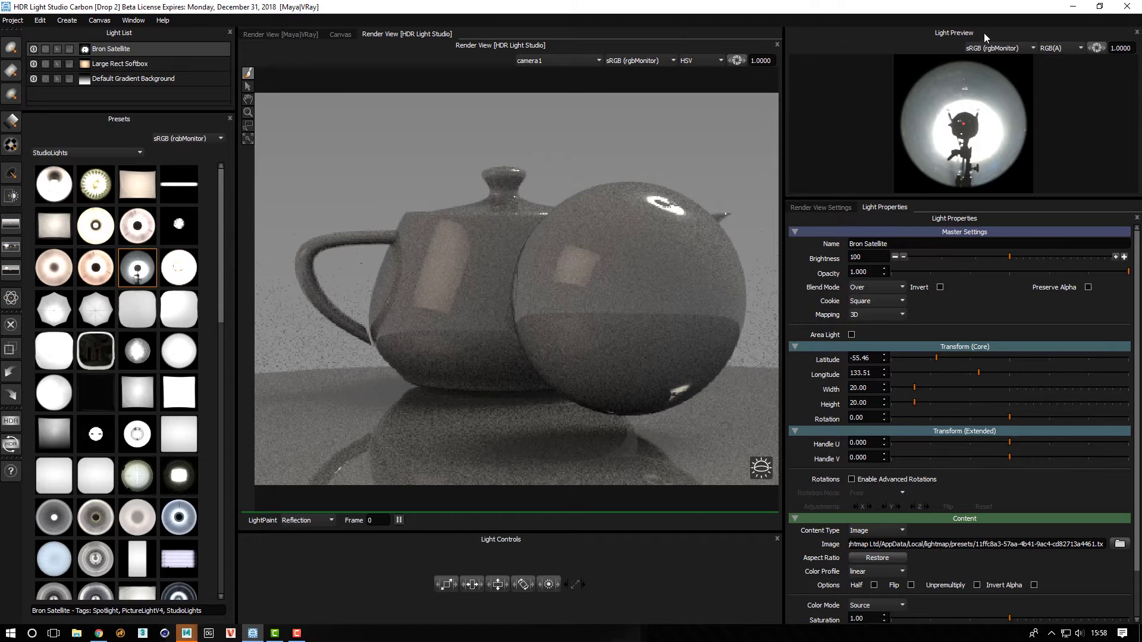
click(1073, 6)
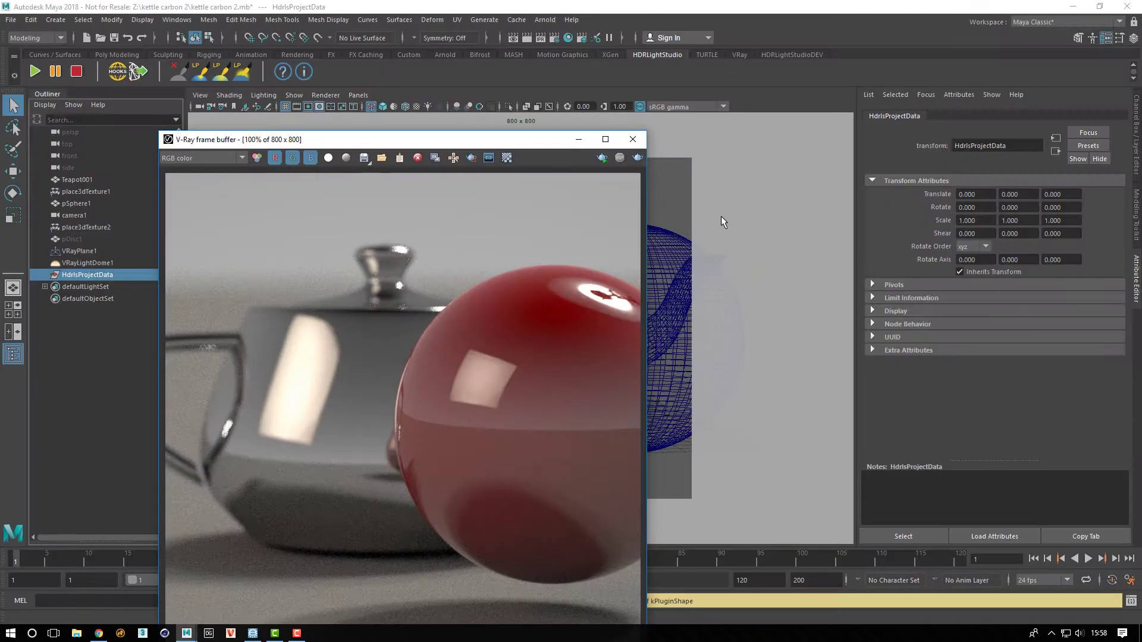
Step: Close the V-Ray frame buffer, then review My_VRay_Hook in the Hooks dialog and close it
click(633, 141)
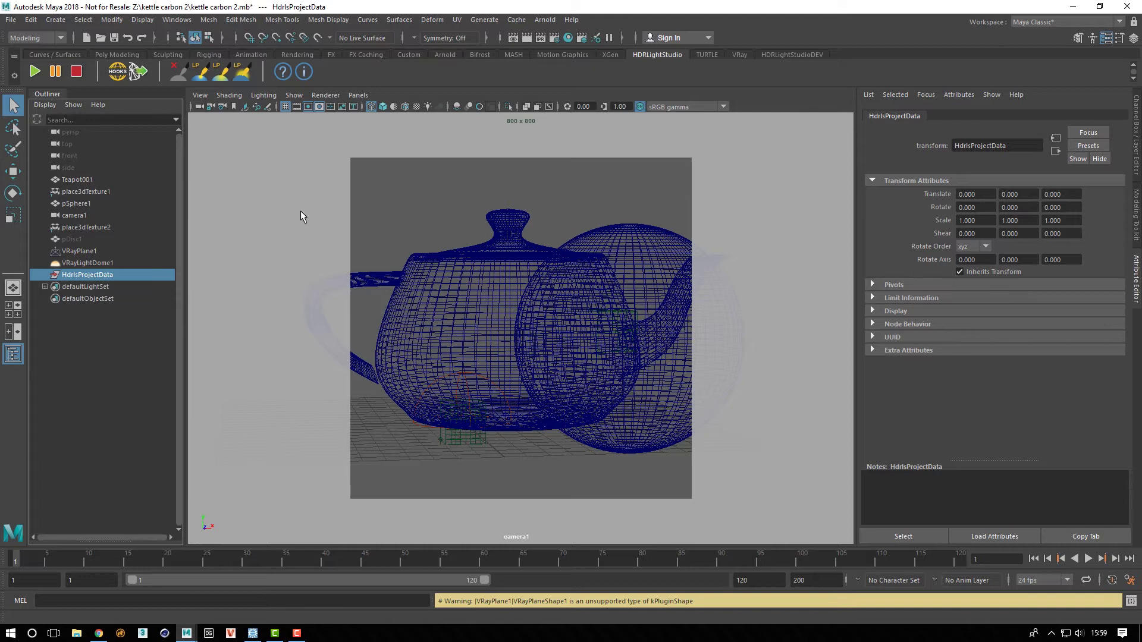
click(117, 73)
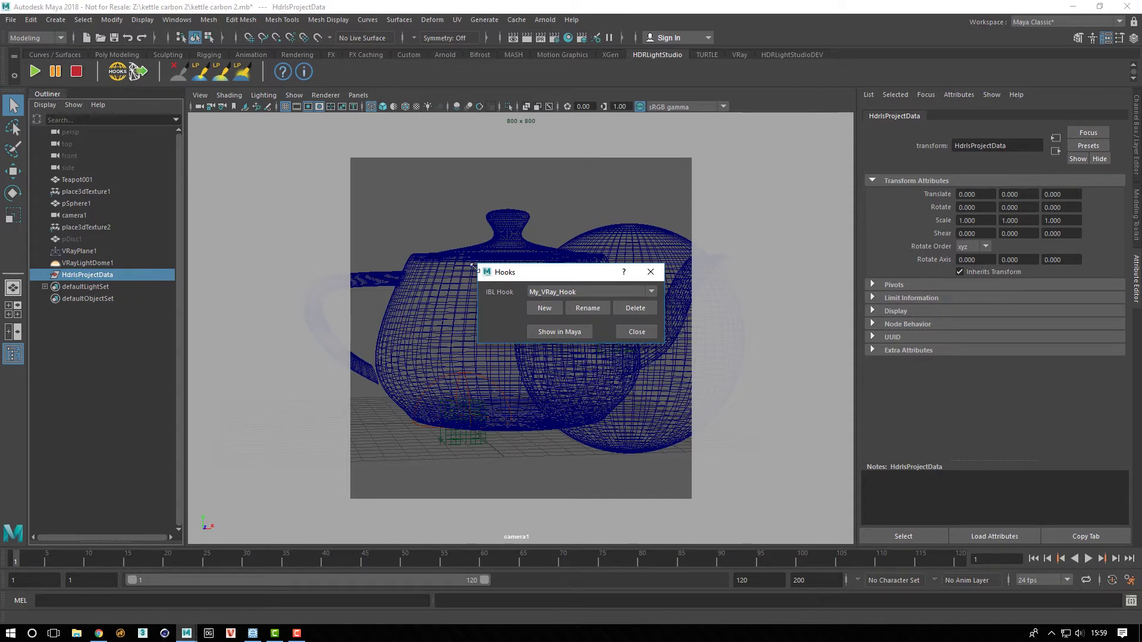
drag(524, 275, 488, 252)
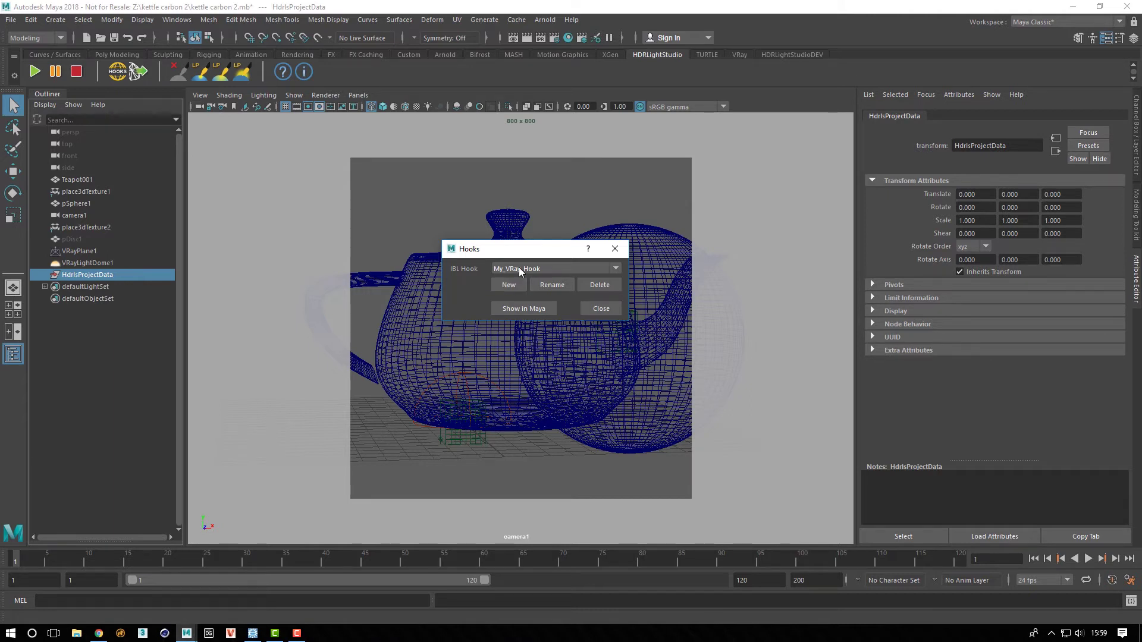
click(599, 309)
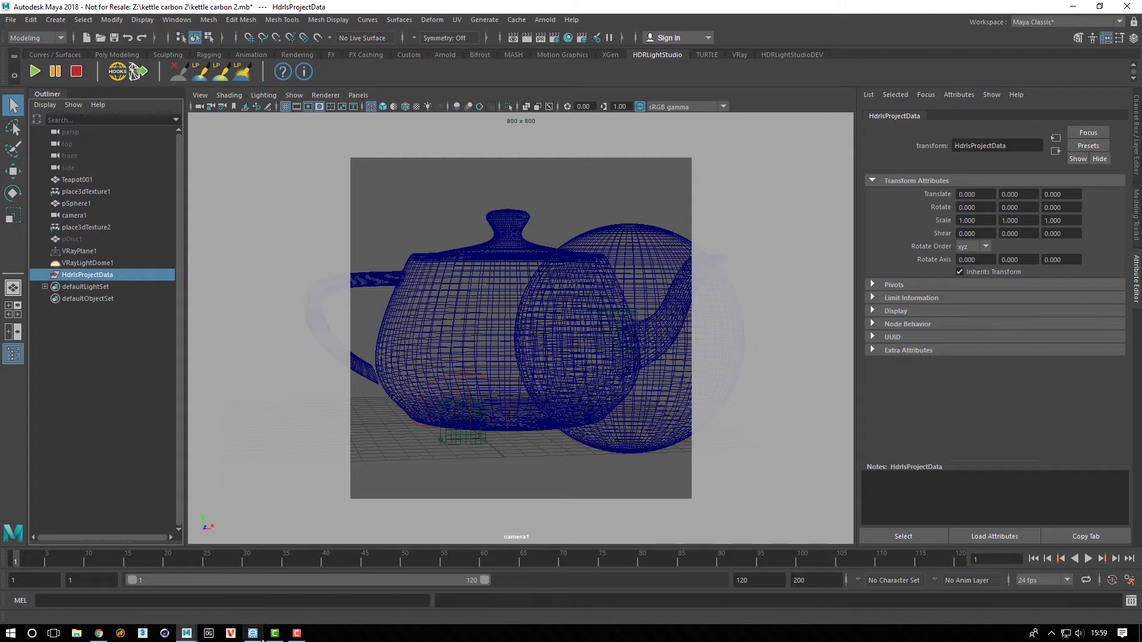
Step: Check viewport shading options and orbit camera1 to frame the teapot and sphere together
click(200, 95)
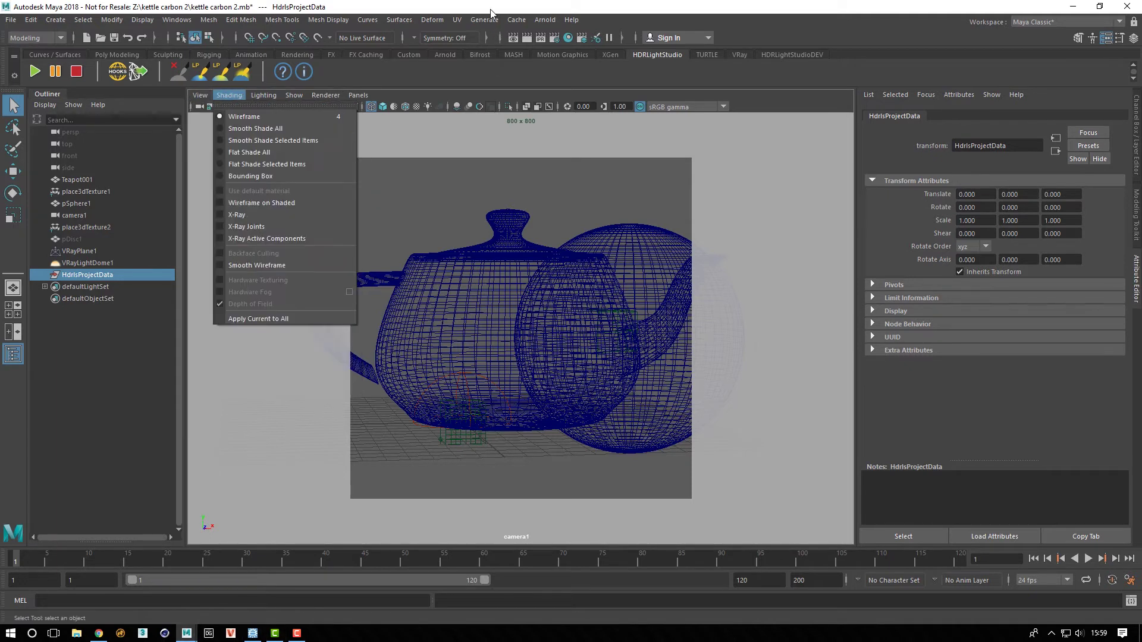
click(488, 395)
alt+drag(471, 351, 496, 349)
alt+right_drag(495, 344, 581, 339)
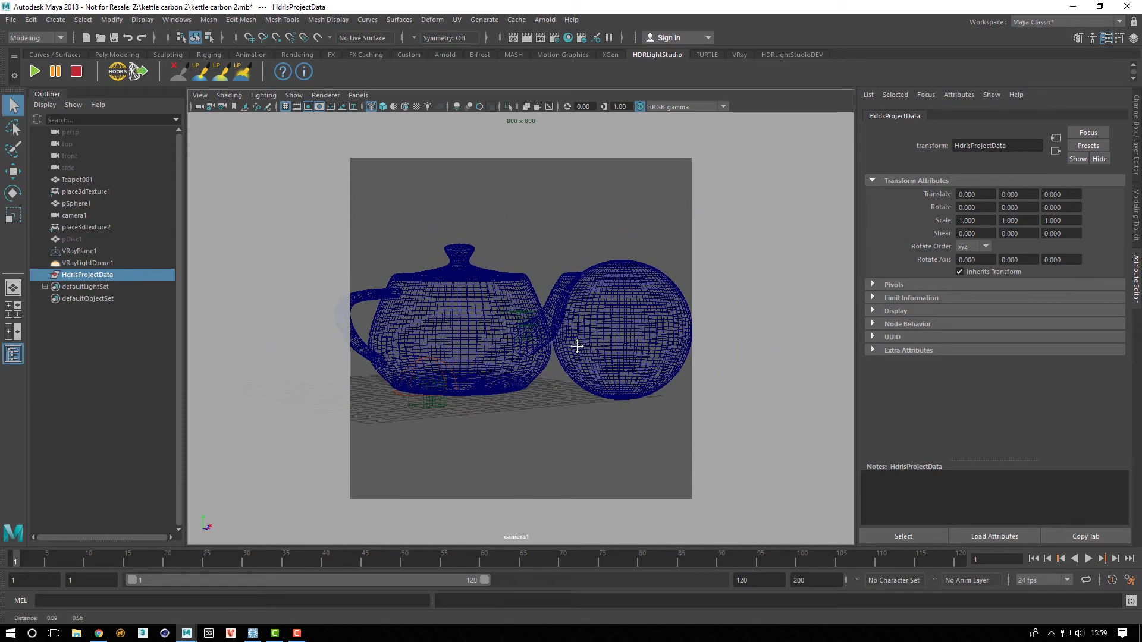
Step: Send the updated Maya scene to HDR Light Studio
click(253, 633)
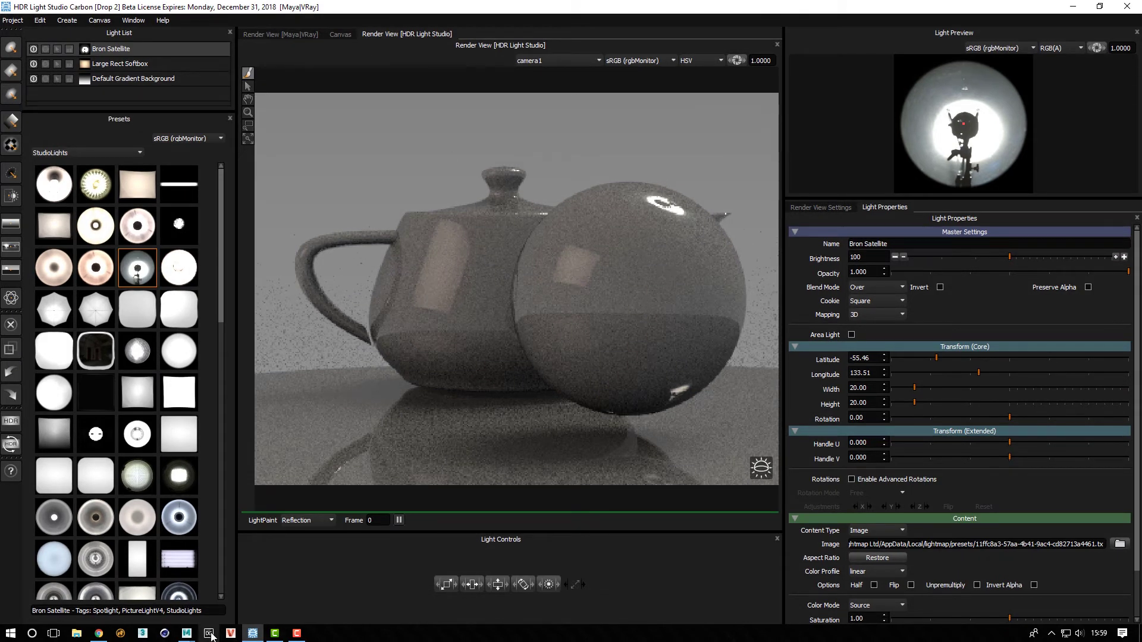
mouse_move(191, 635)
click(232, 602)
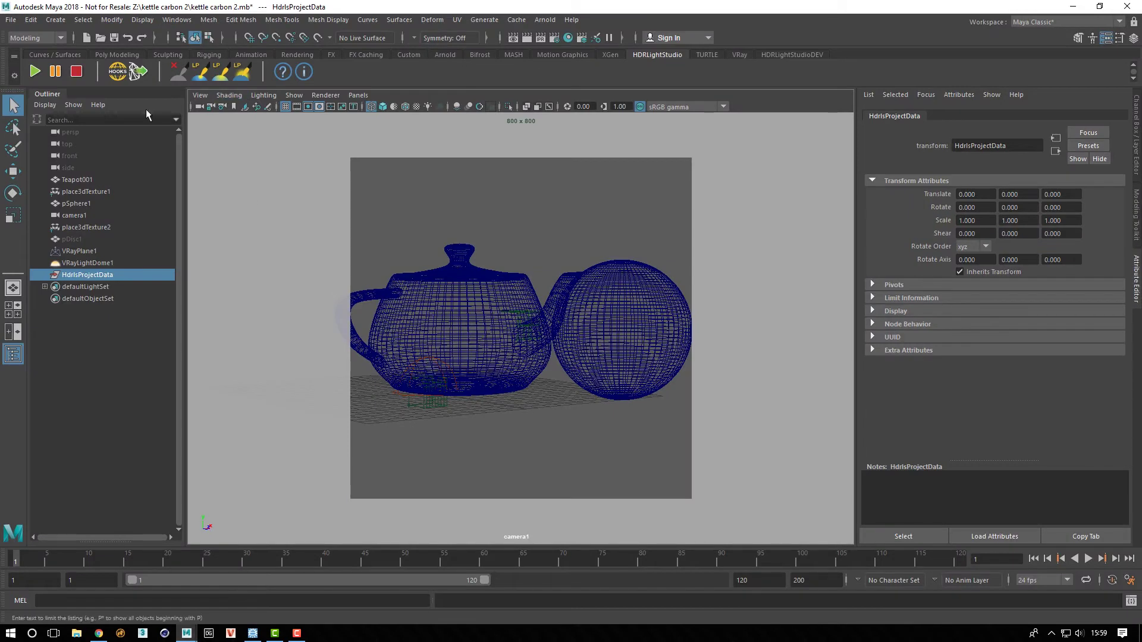
click(138, 73)
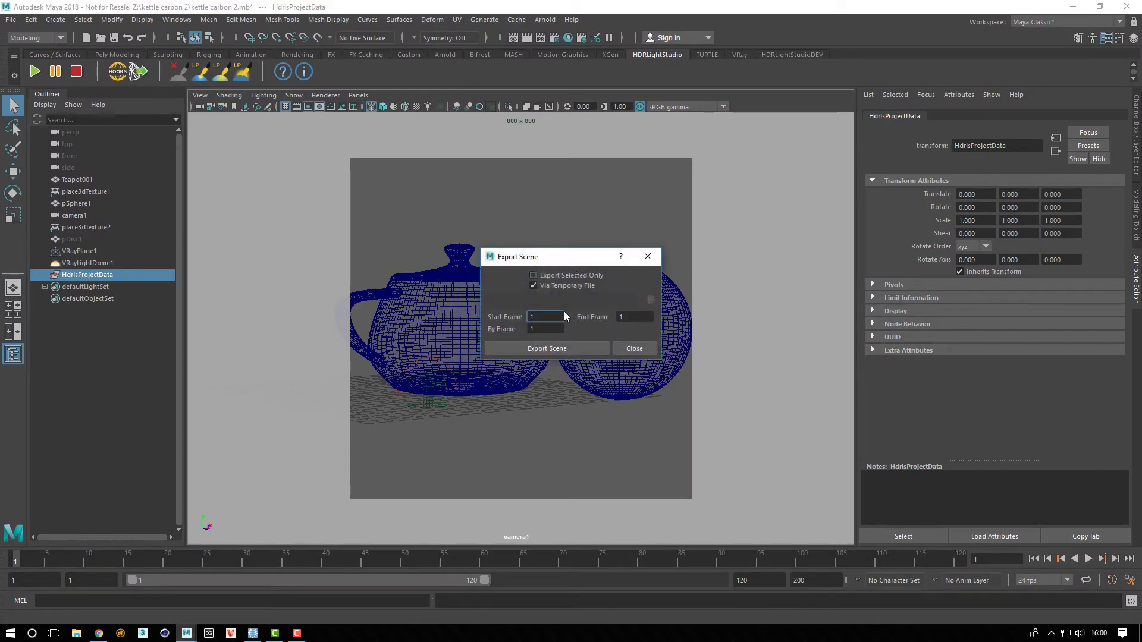
click(541, 348)
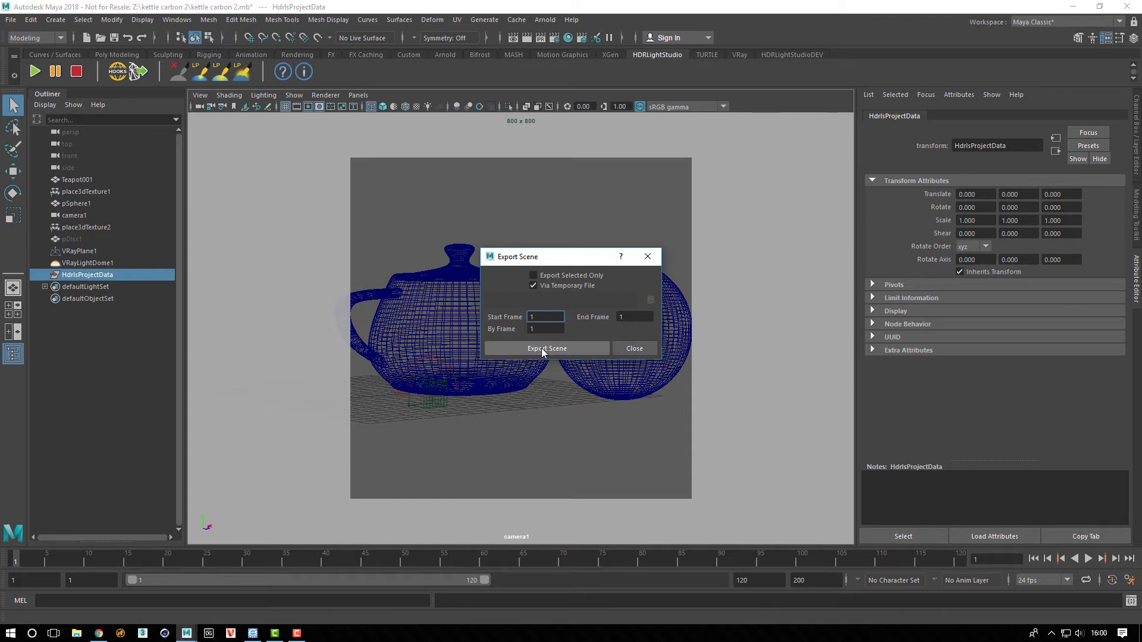
Step: Check the update in HDR Light Studio, then minimize it back to Maya
click(261, 634)
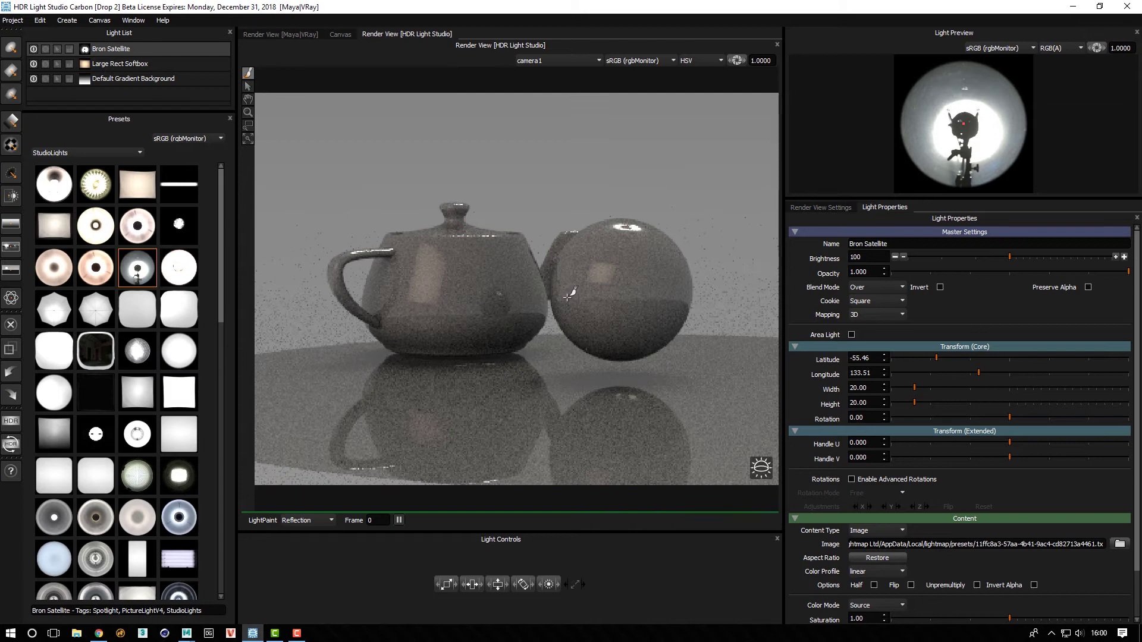
click(1073, 9)
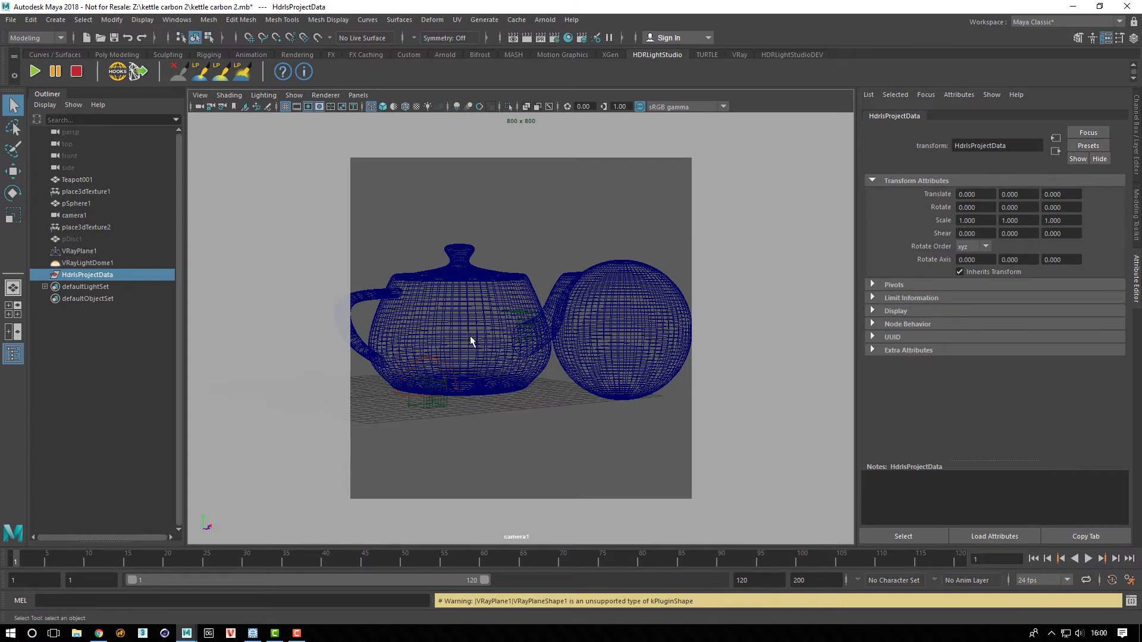
click(253, 635)
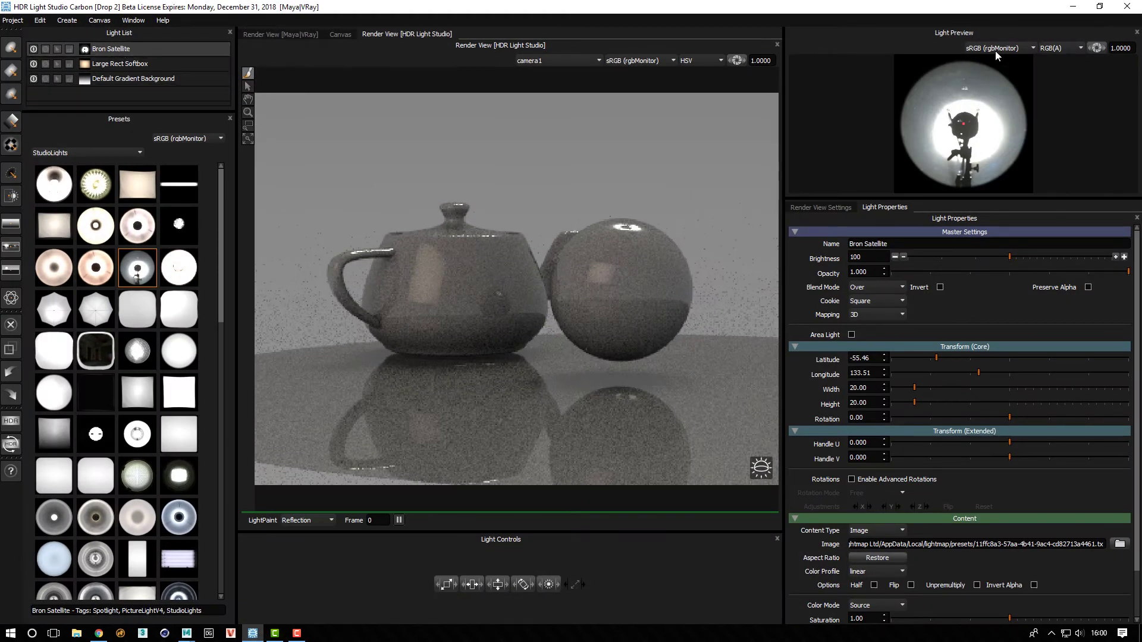
click(1071, 11)
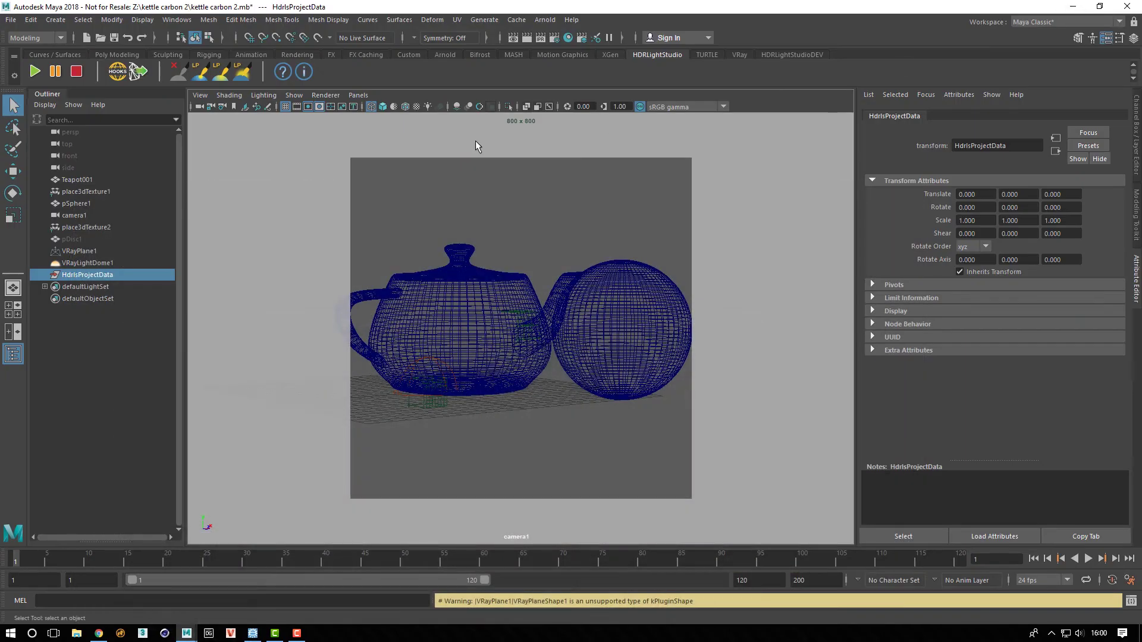
Step: Switch the viewport renderer to V-Ray IPR for a live render
click(359, 95)
mouse_move(333, 94)
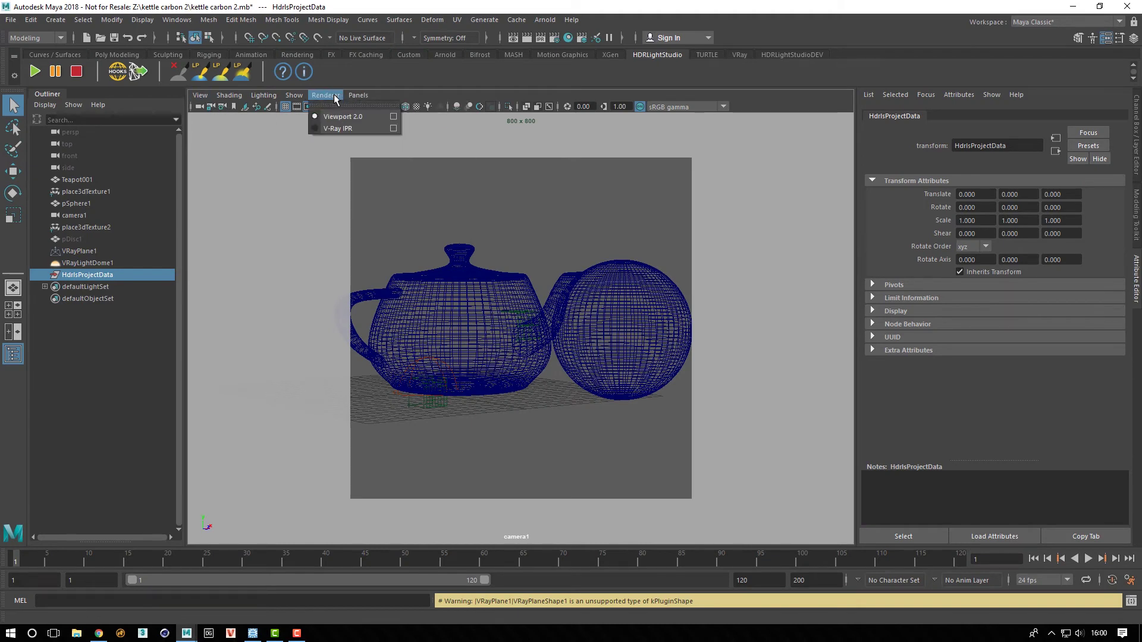
click(358, 131)
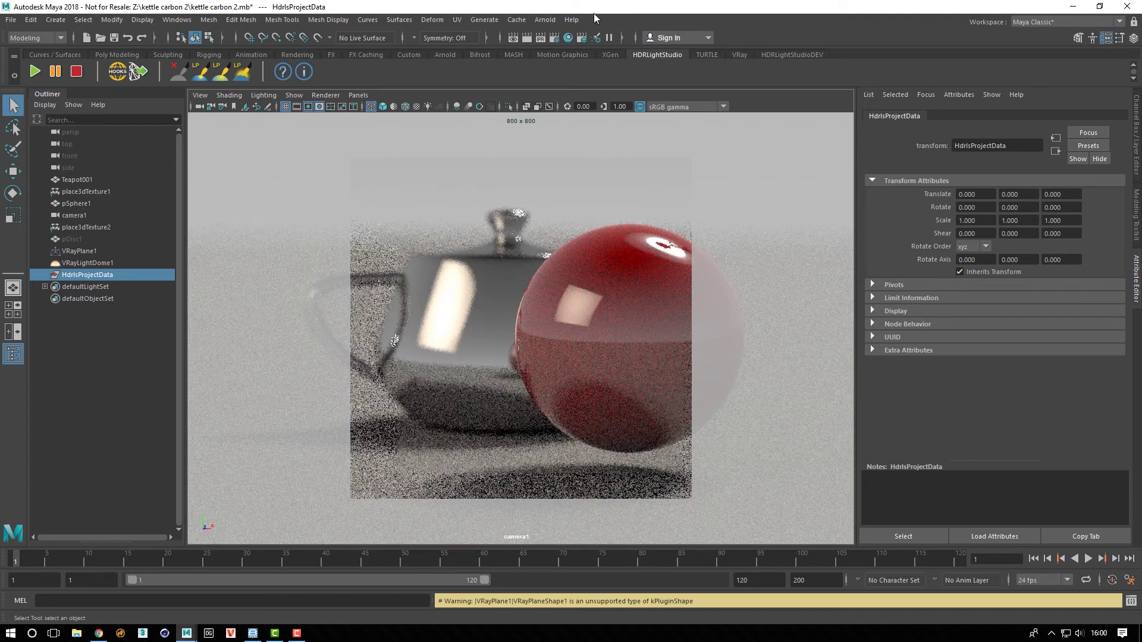
Step: Place the reflection highlight on the red sphere with LightPaint Reflection, then restore HDR Light Studio smaller
click(201, 73)
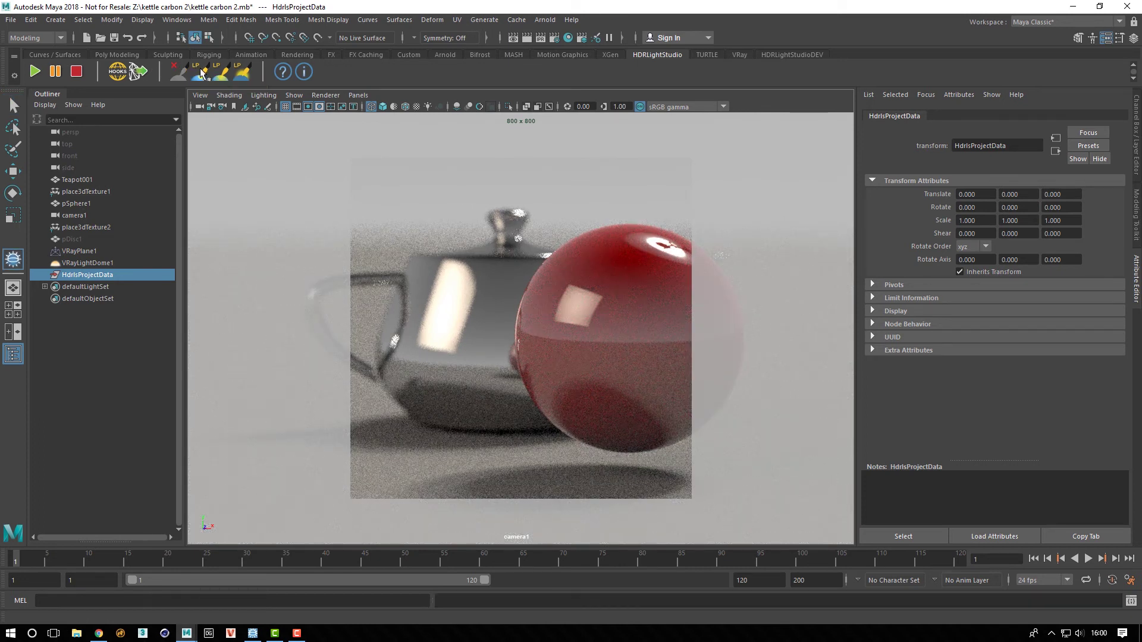
click(579, 251)
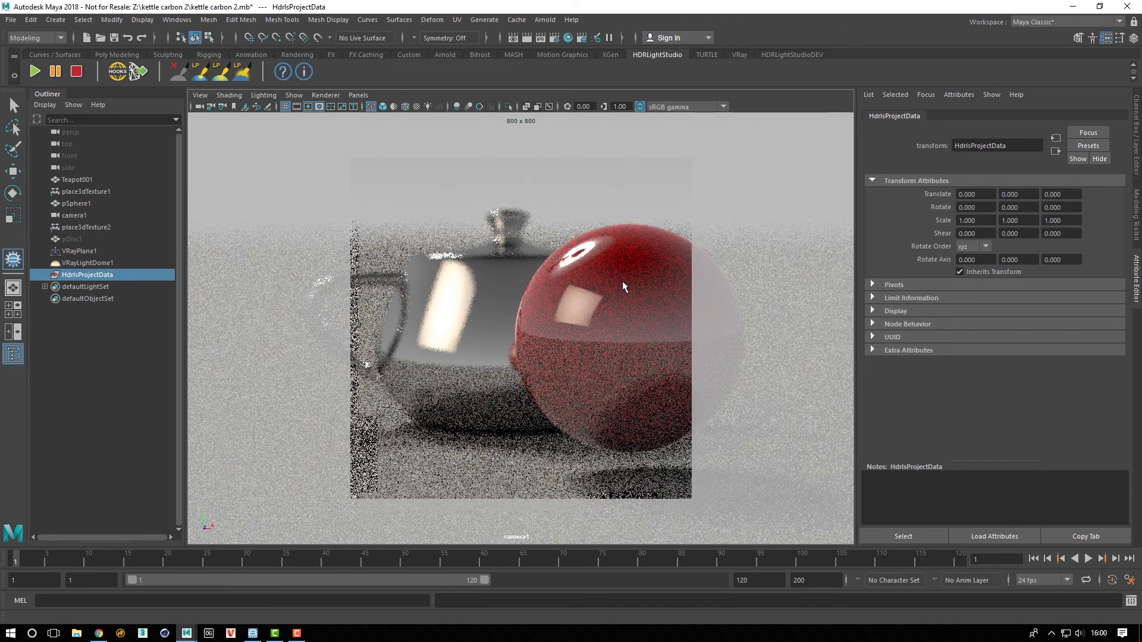
click(658, 305)
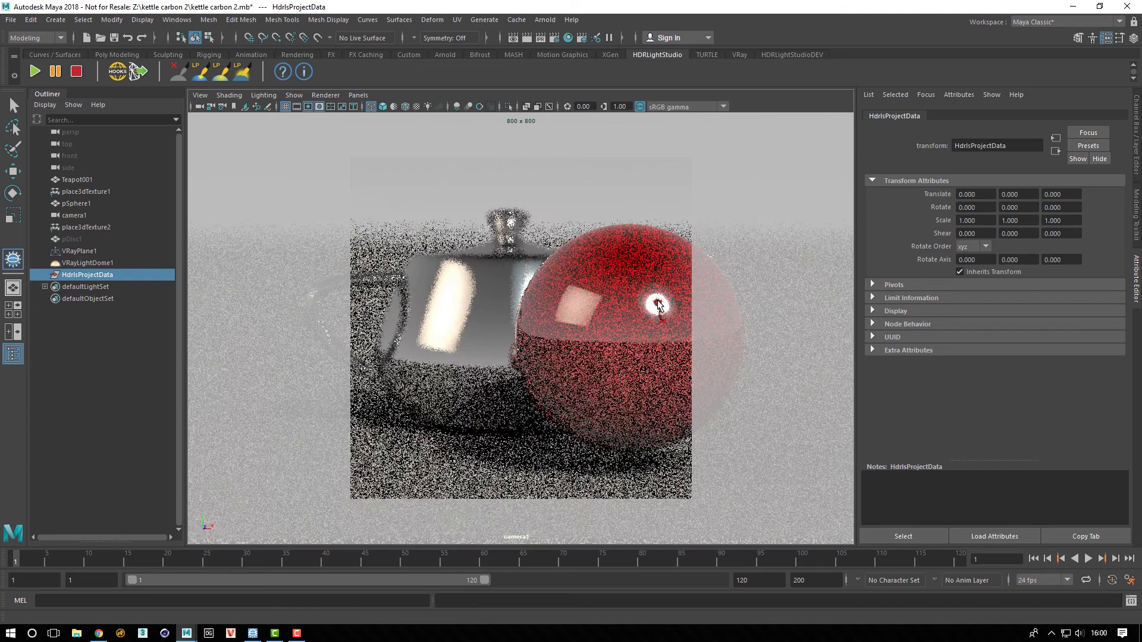
click(670, 248)
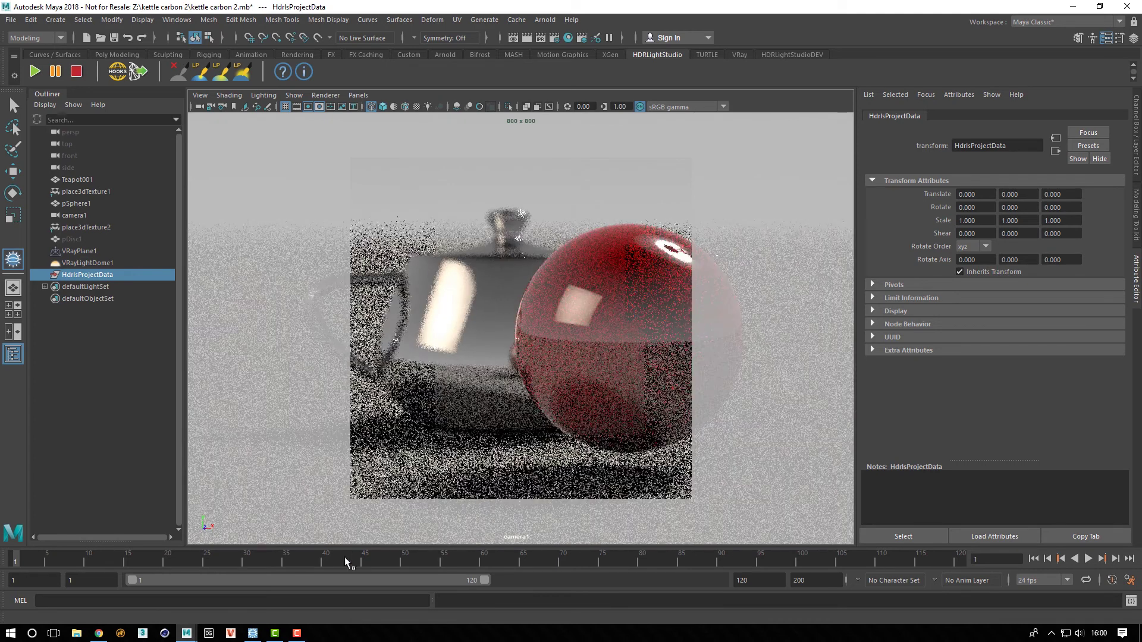
key(alt+Tab)
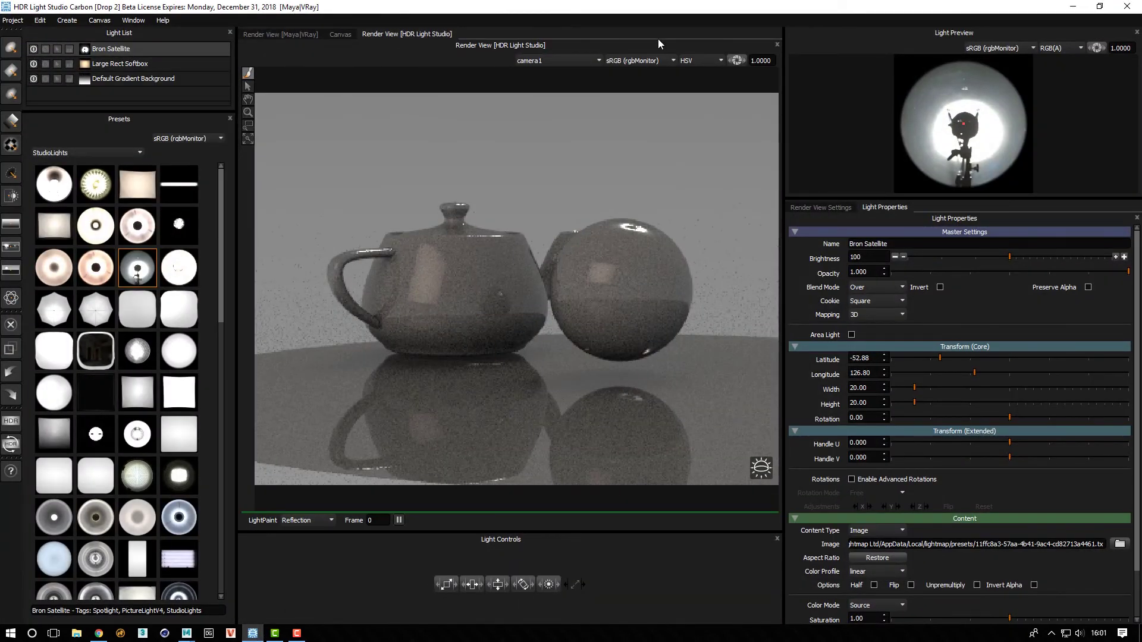
drag(652, 14, 706, 47)
Step: Set HDR Light Studio to Always On Top, resize it beside Maya, and show the Canvas
click(434, 54)
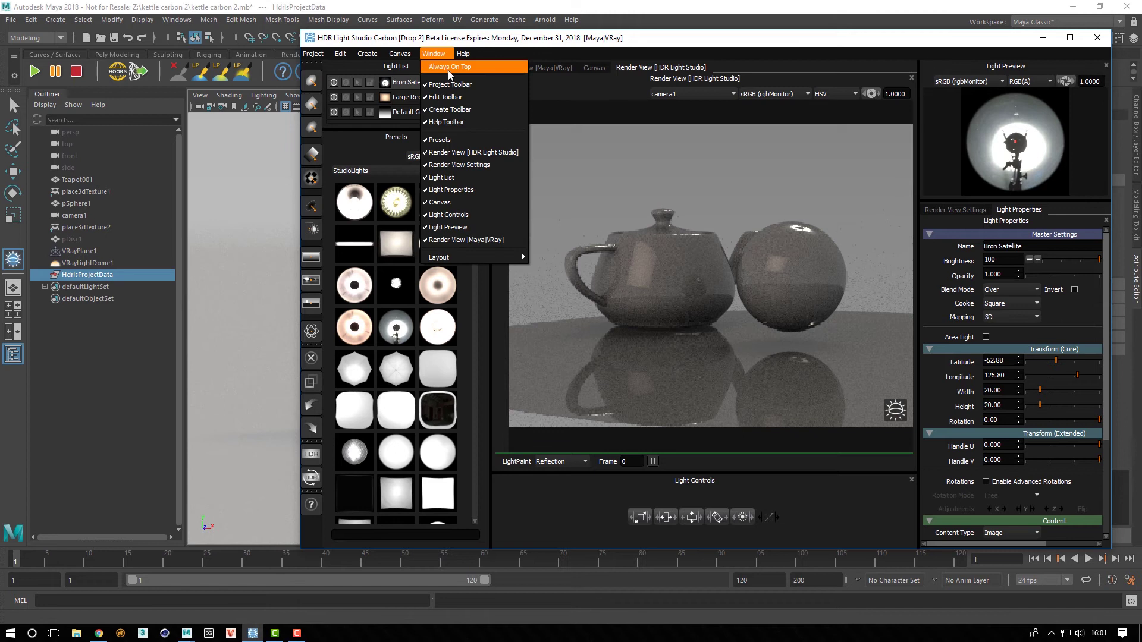
click(451, 68)
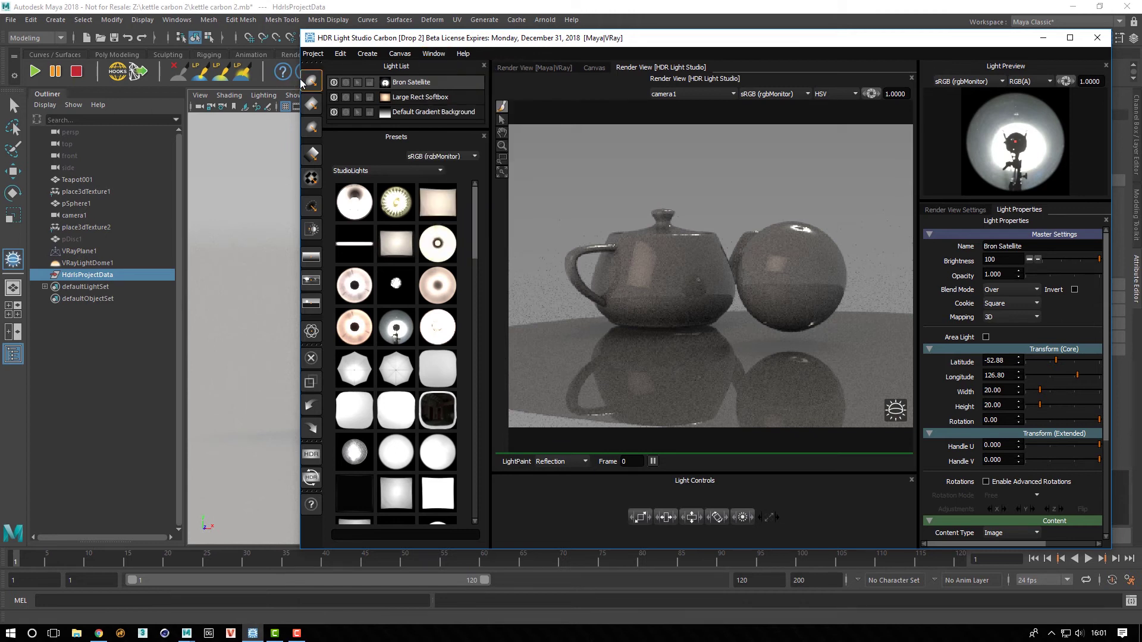
drag(302, 83, 585, 82)
drag(616, 37, 610, 17)
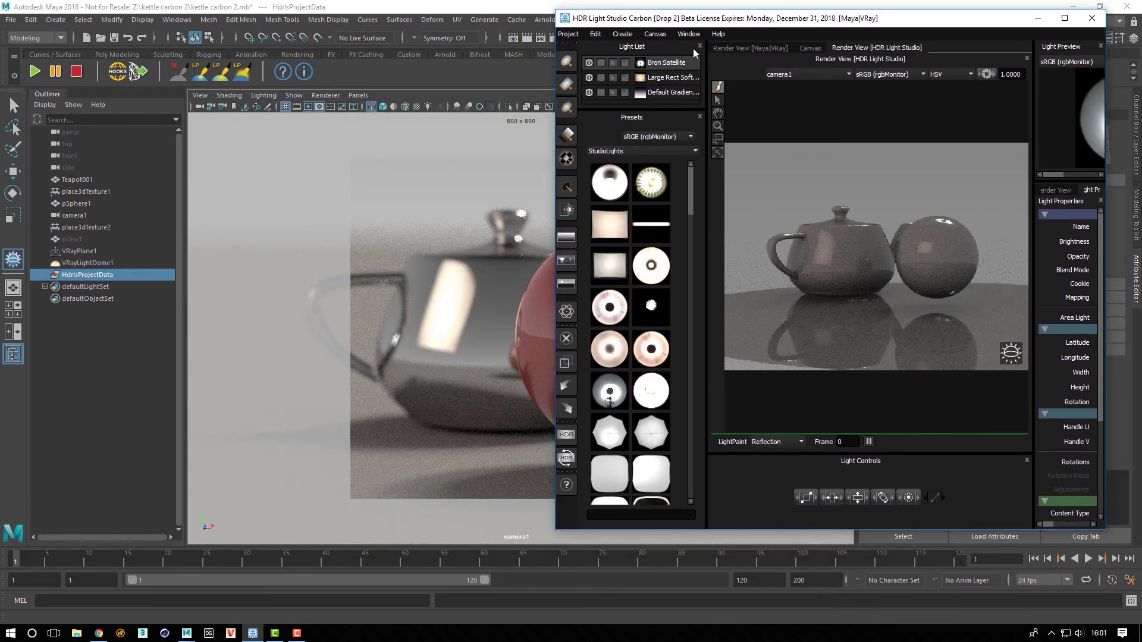
click(808, 49)
drag(721, 23, 780, 18)
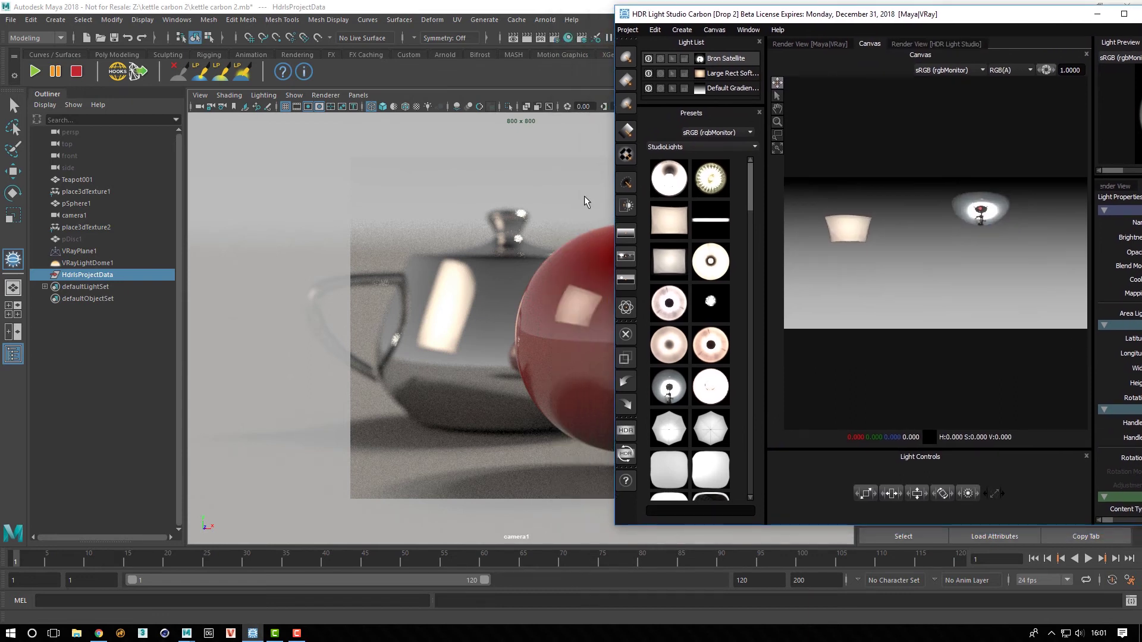
Step: Move the light's highlight onto the red sphere, turn LightPaint off, and show the connection version
click(586, 241)
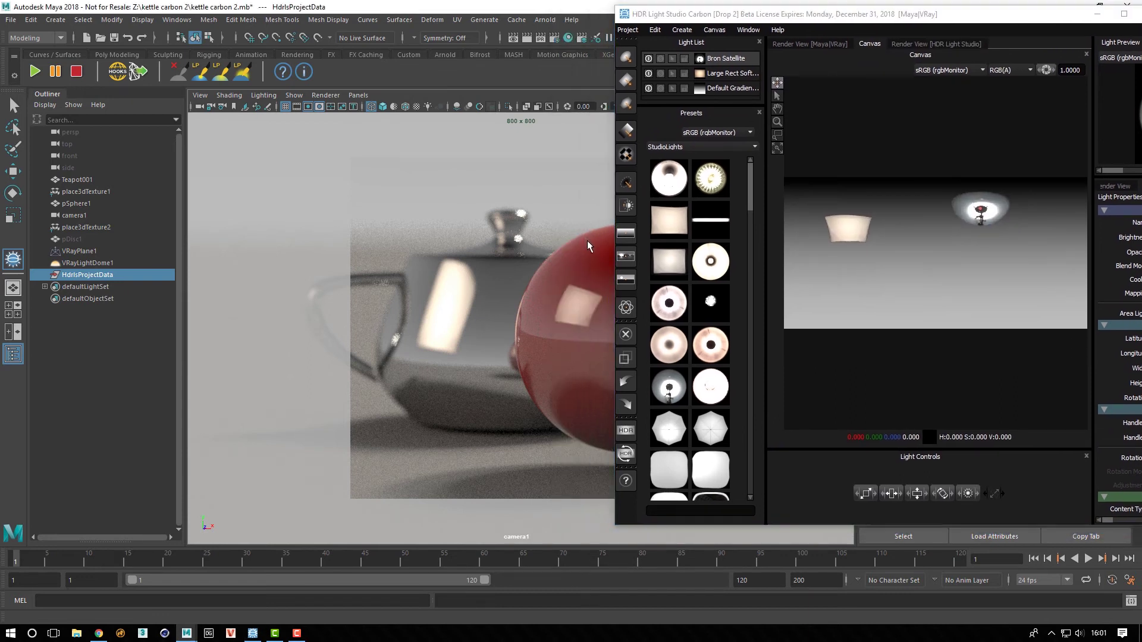
click(538, 311)
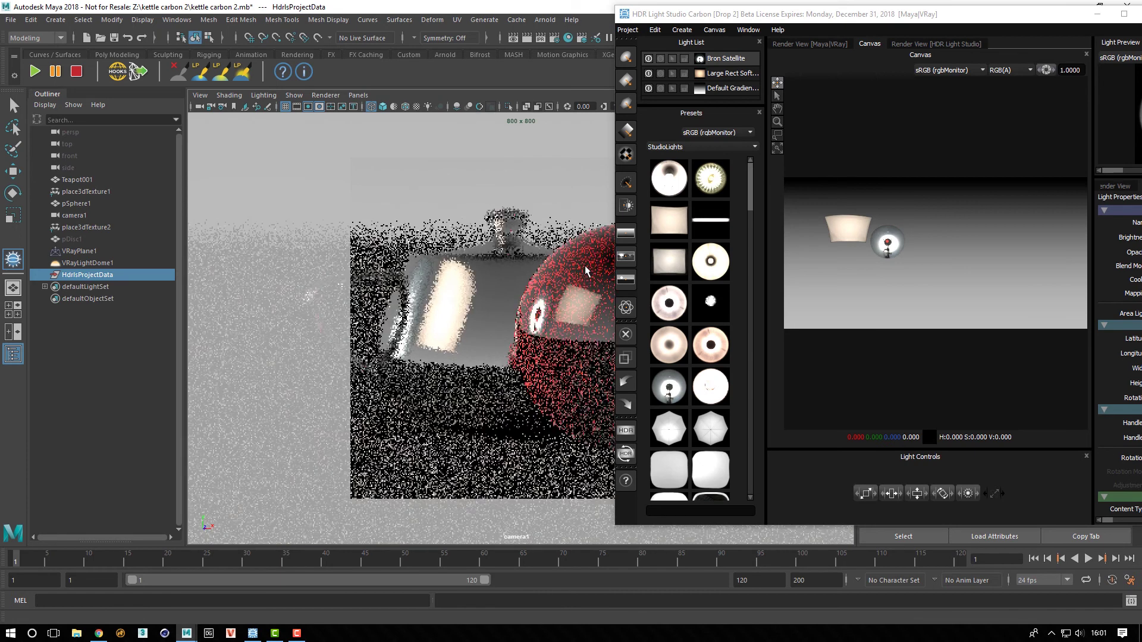
drag(754, 16, 674, 26)
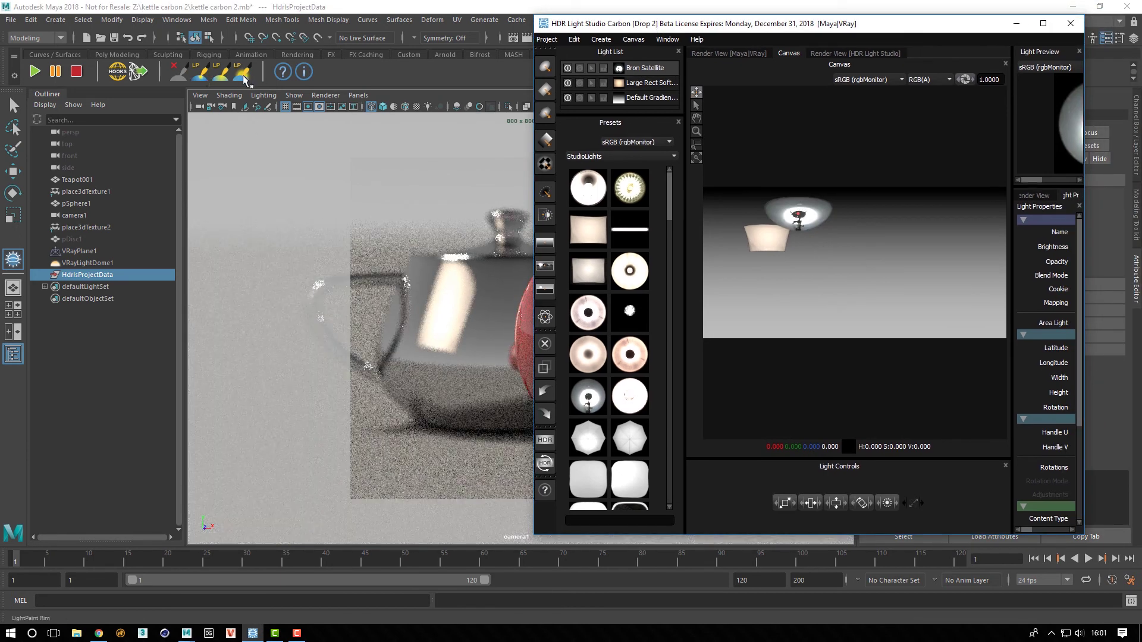
click(178, 77)
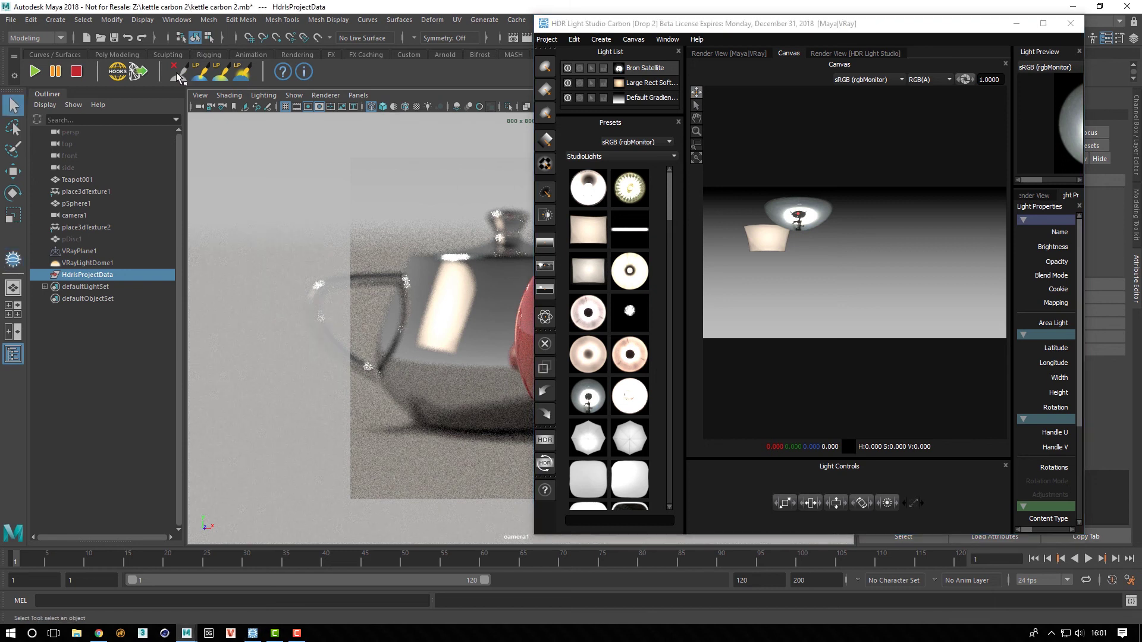
click(304, 72)
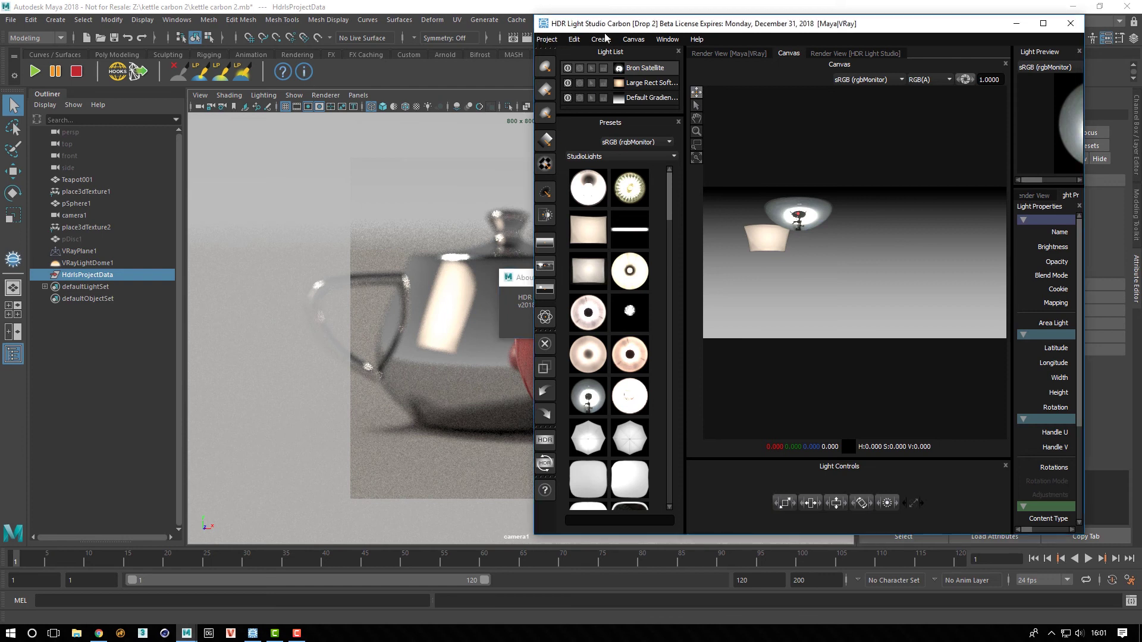
drag(592, 28, 834, 106)
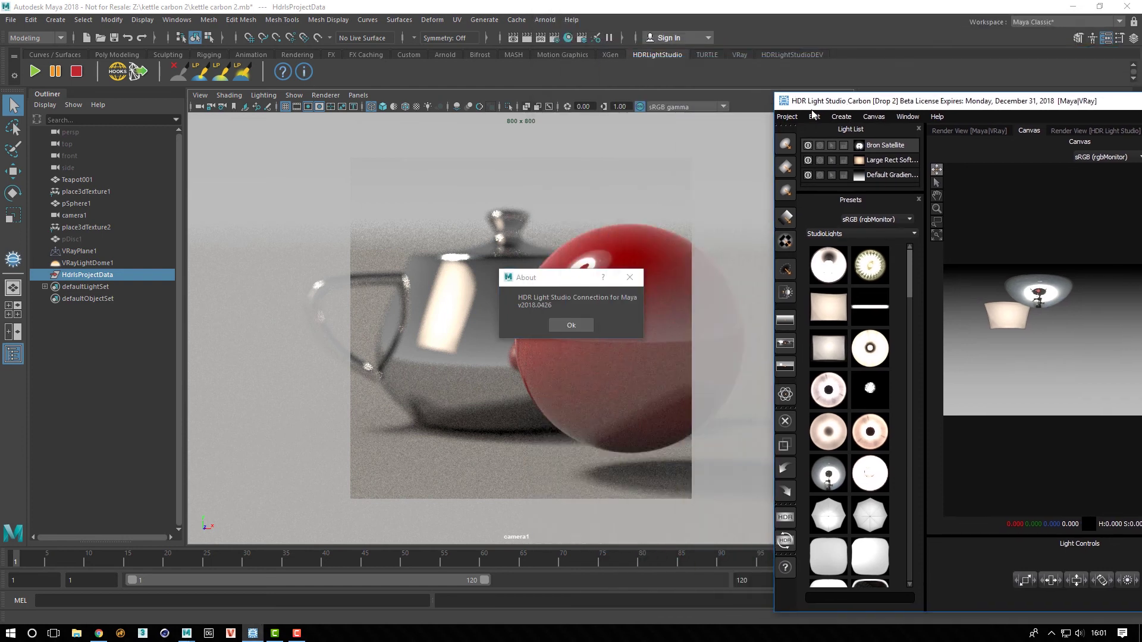
Step: Dismiss the About box, close the Maya Connection docs page, and centre HDR Light Studio over the viewport
click(569, 326)
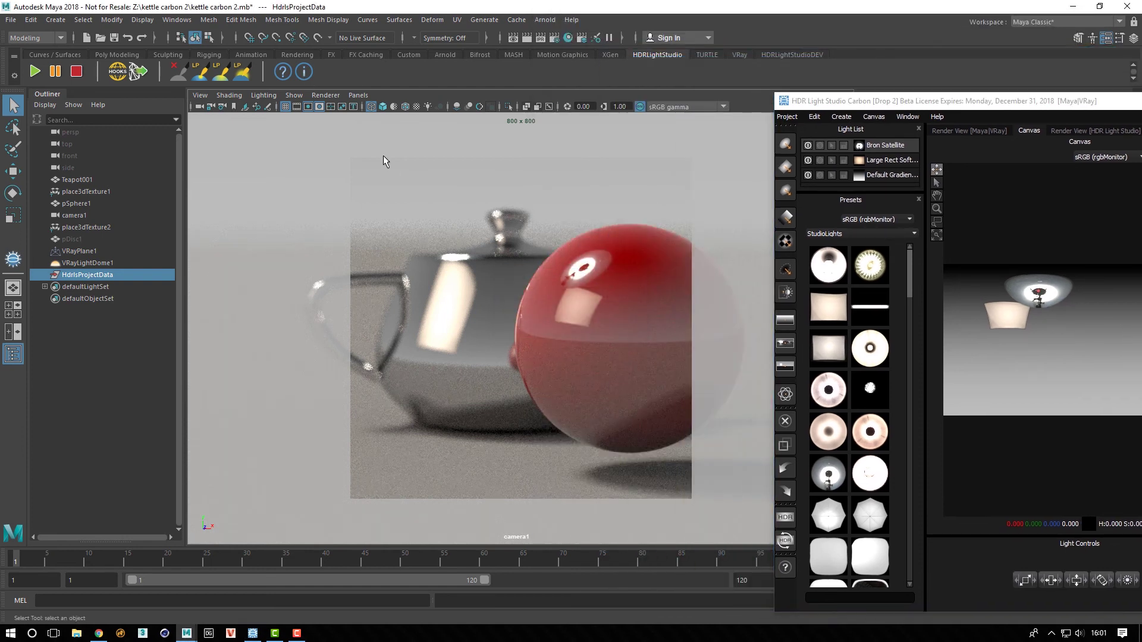
click(284, 73)
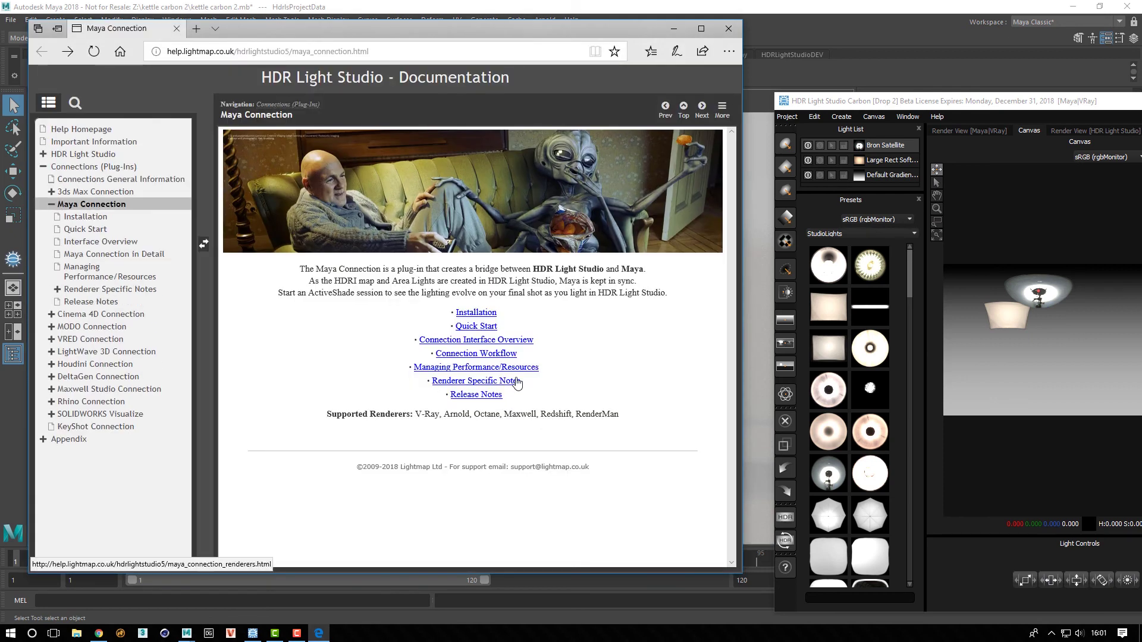
click(728, 29)
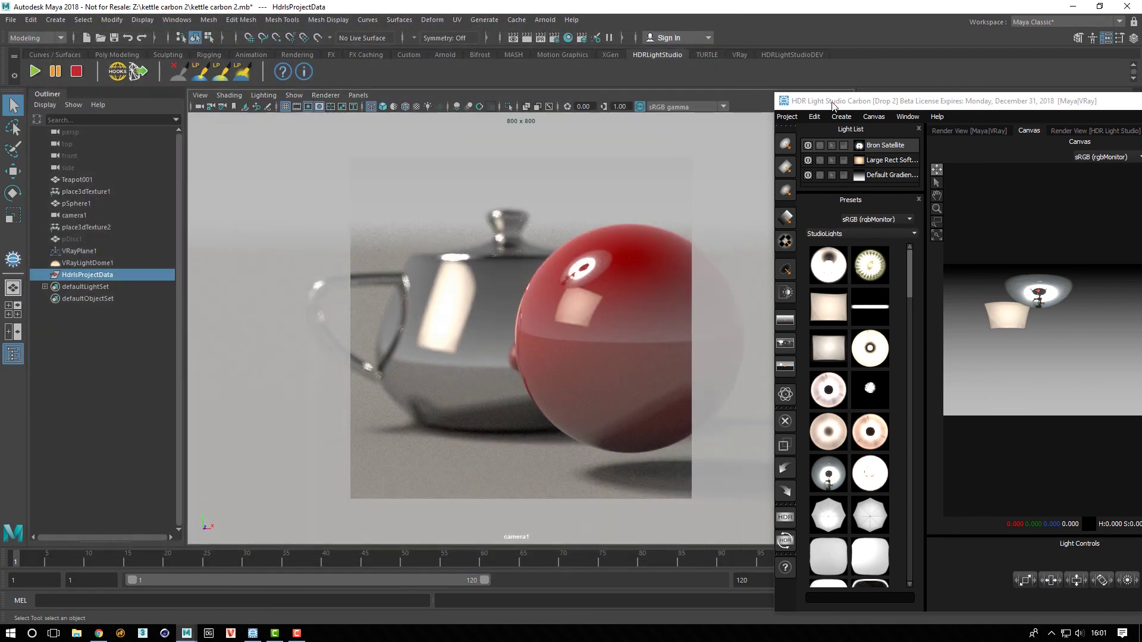
drag(833, 105, 556, 151)
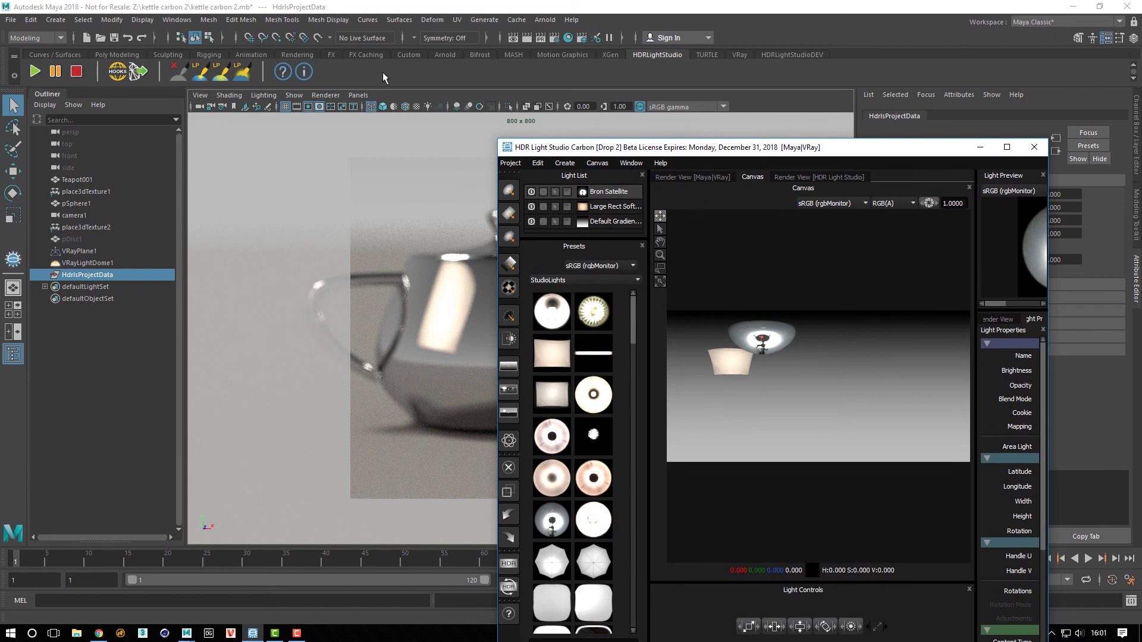